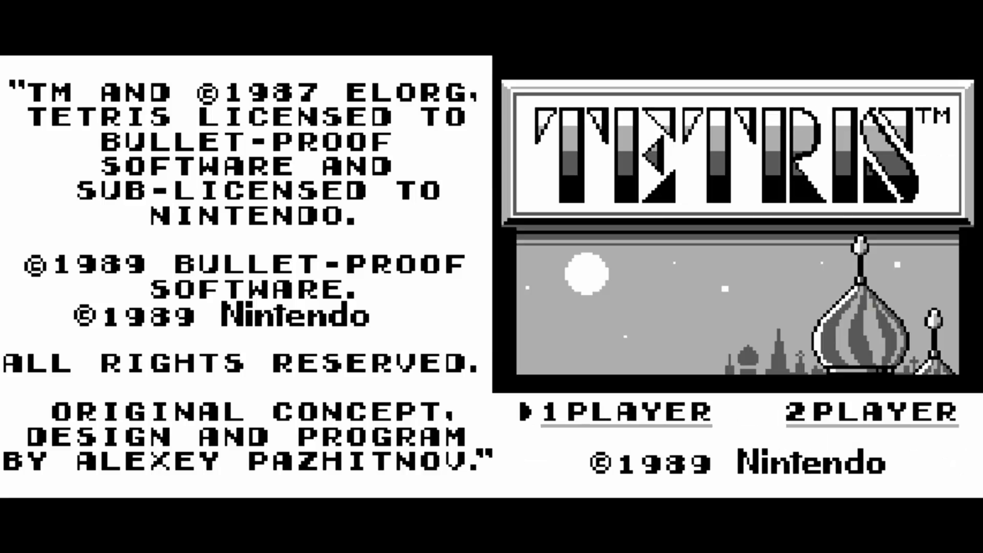
- Start a two-player Tetris match with A-Type music and a HIGH setting of 0
{"action": "key", "text": "Right"}
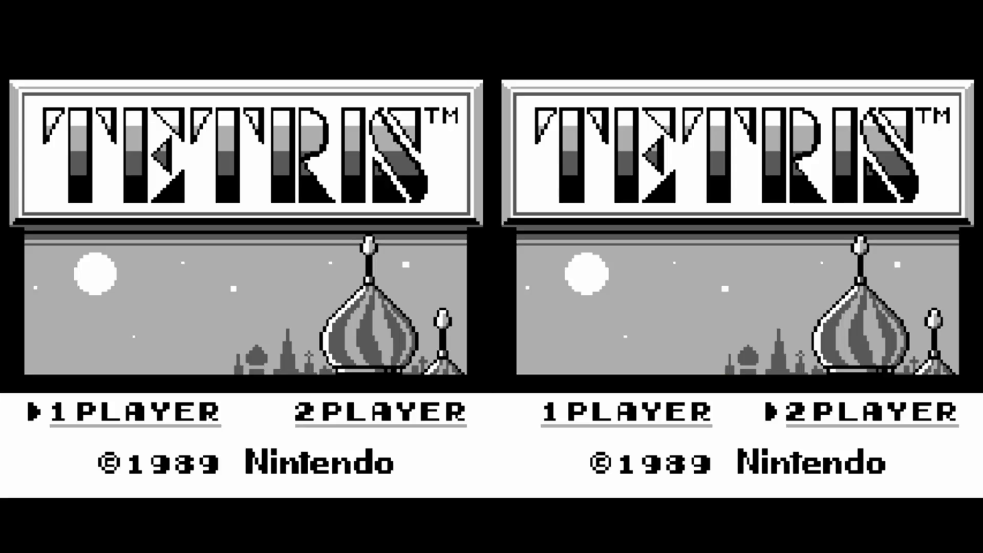
{"action": "key", "text": "Return"}
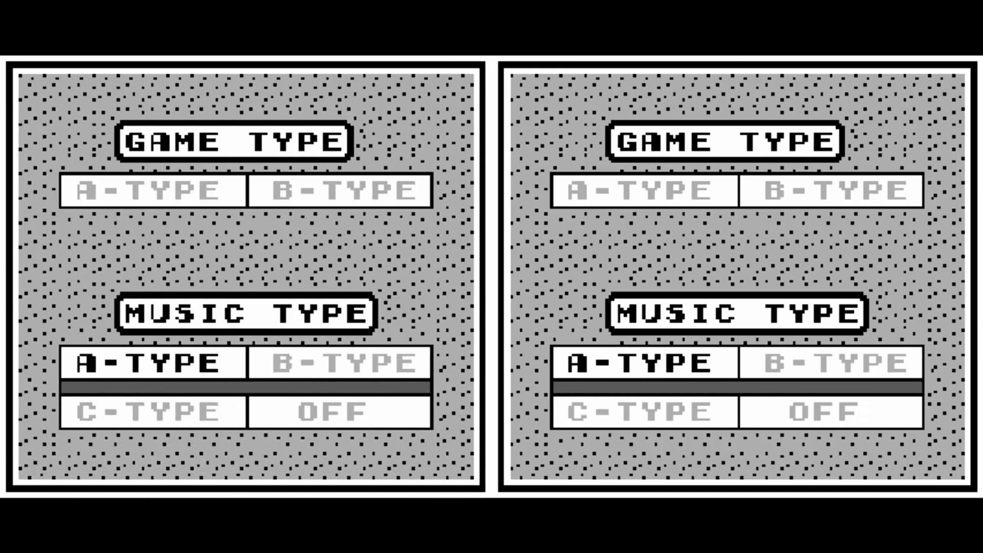
{"action": "key", "text": "Return"}
{"action": "key", "text": "Return"}
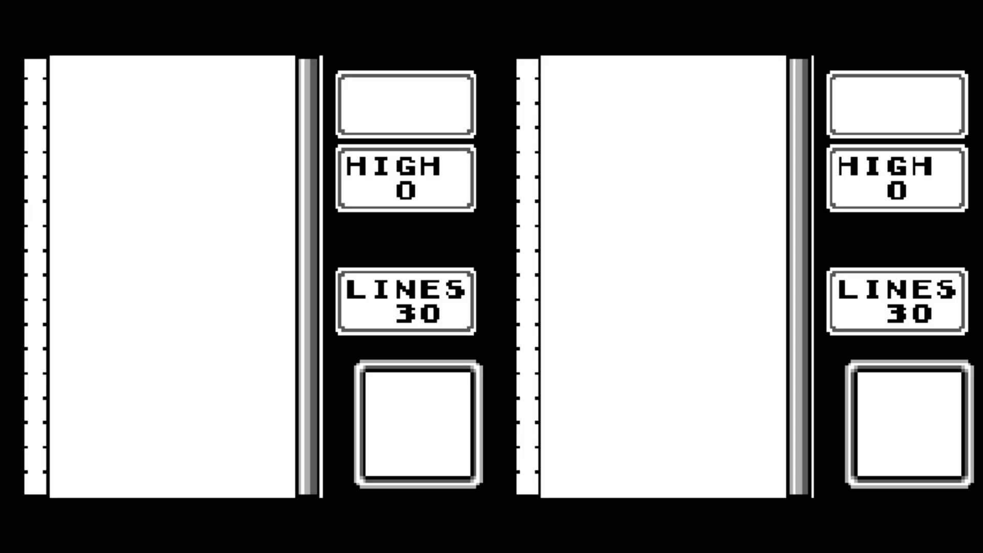
- Rotate Mario's Z piece upright and drop it against the right wall of the playfield
{"action": "key", "text": "Right"}
{"action": "key", "text": "Right"}
{"action": "key", "text": "Right"}
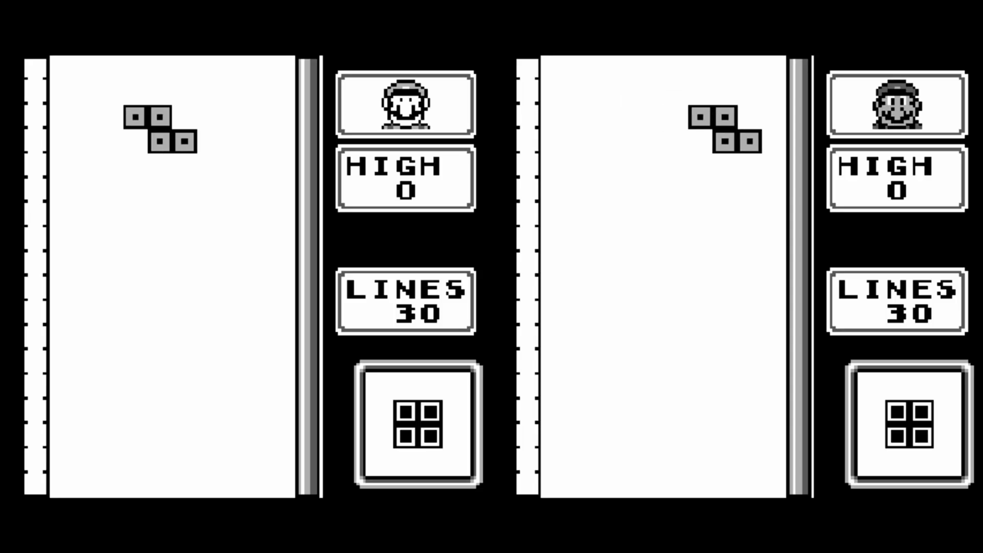
{"action": "key", "text": "x"}
{"action": "key", "text": "Right"}
{"action": "key", "text": "Down"}
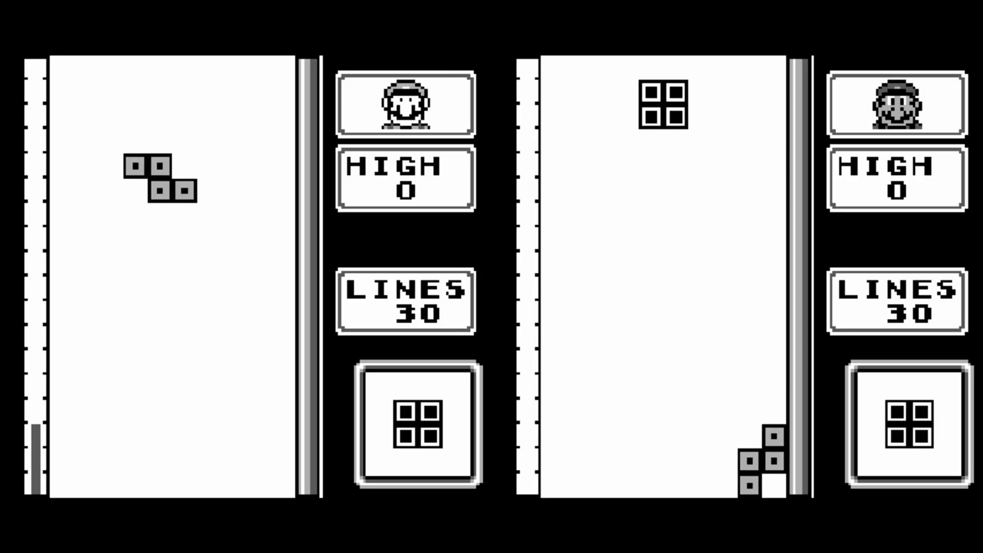
- Move Mario's first square piece to the left wall and drop it into the corner
{"action": "key", "text": "Left"}
{"action": "key", "text": "Left"}
{"action": "key", "text": "Left"}
{"action": "key", "text": "Left"}
{"action": "key", "text": "Down"}
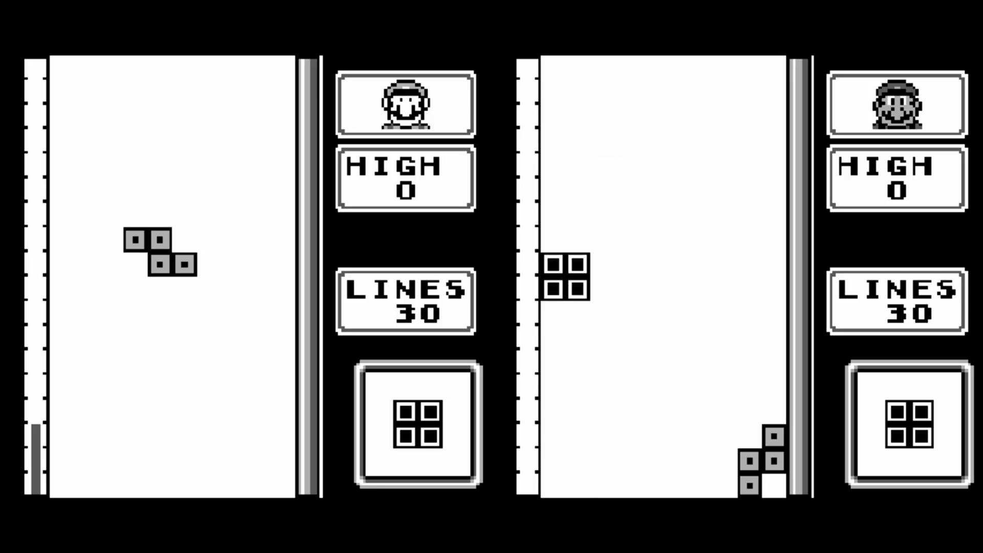
- Drop the second square piece into columns 2 and 3, overlapping the first square by one column
{"action": "key", "text": "Left"}
{"action": "key", "text": "Left"}
{"action": "key", "text": "Down"}
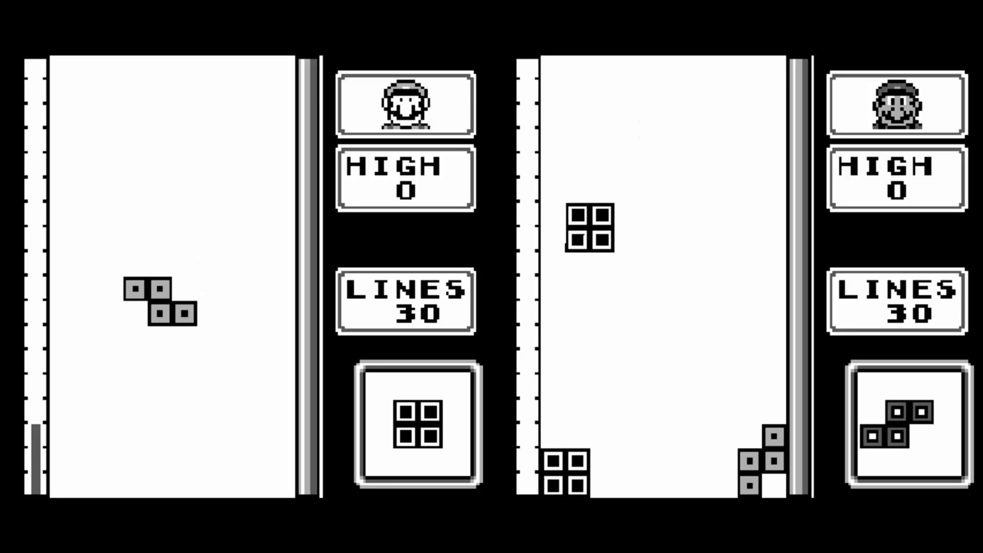
{"action": "key", "text": "Right"}
{"action": "key", "text": "Down"}
- Stand the S piece upright beside the Z piece in columns 7 and 8, and rotate the long bar upright for dropping
{"action": "key", "text": "Down"}
{"action": "key", "text": "x"}
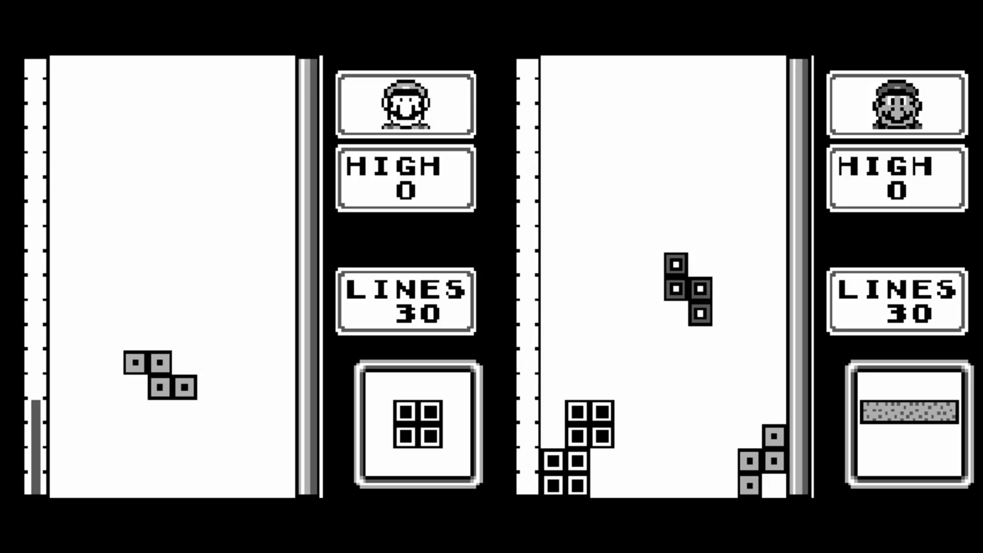
{"action": "key", "text": "Right"}
{"action": "key", "text": "Down"}
{"action": "key", "text": "x"}
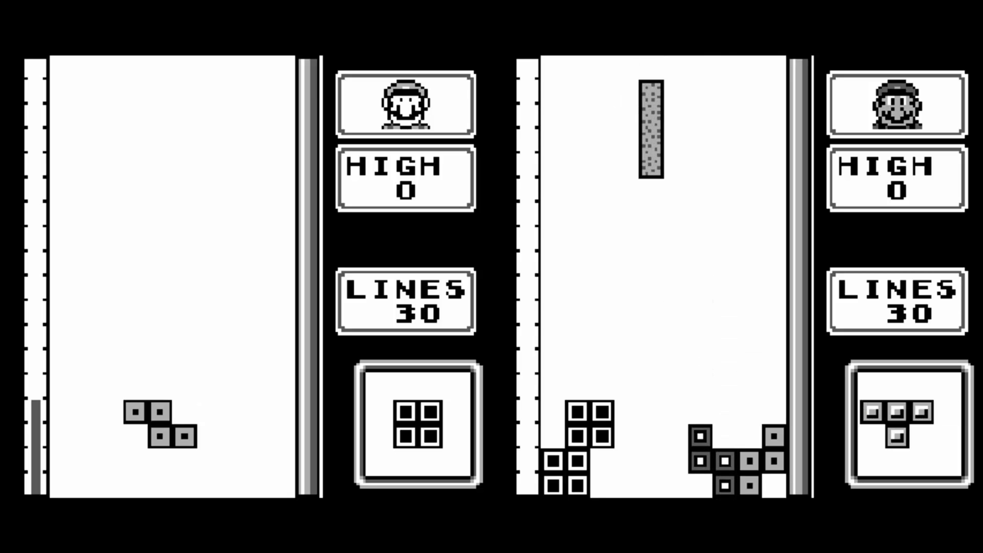
{"action": "key", "text": "Down"}
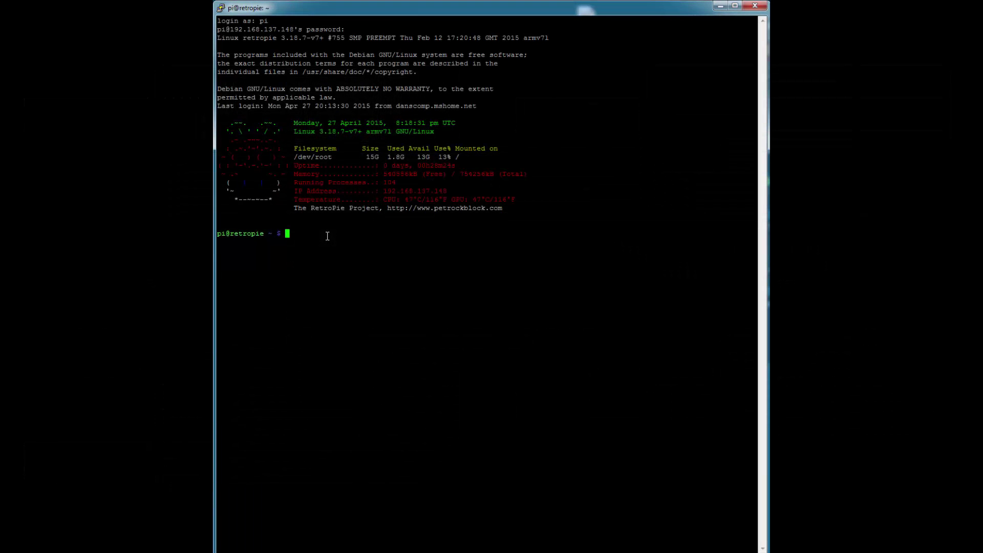
{"action": "type", "text": "cd /home/pi/"}
{"action": "key", "text": "Return"}
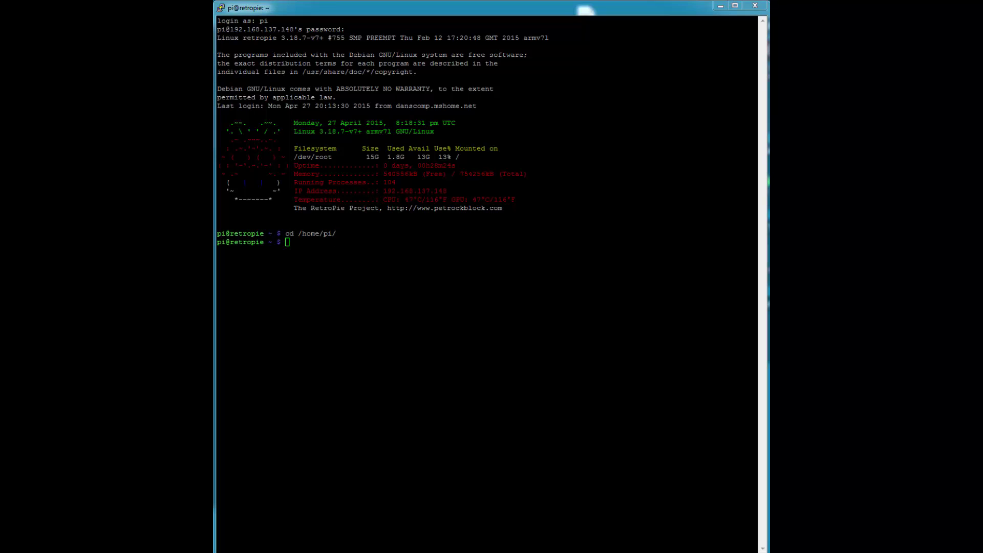
{"action": "left_click", "coordinate": [312, 244]}
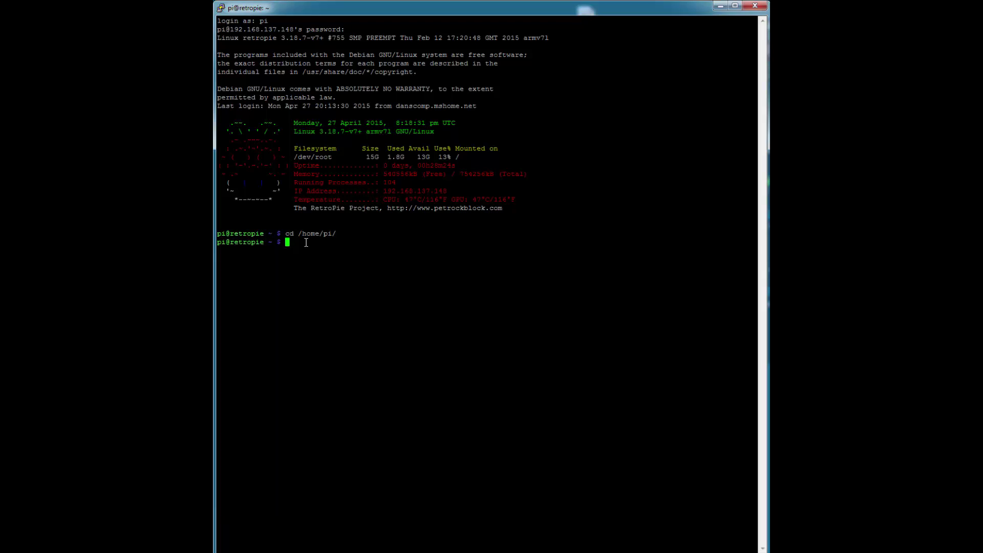
{"action": "right_click", "coordinate": [306, 243]}
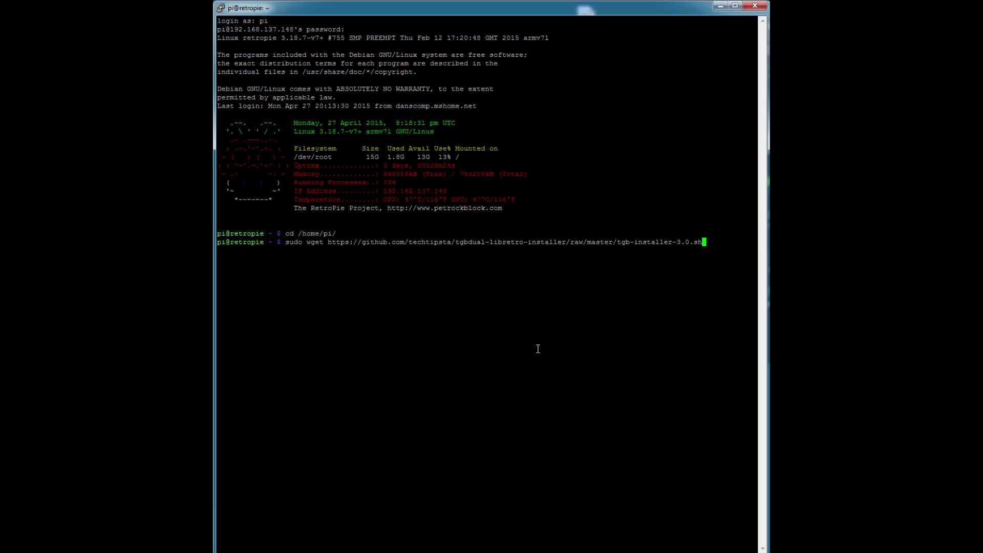
{"action": "key", "text": "Return"}
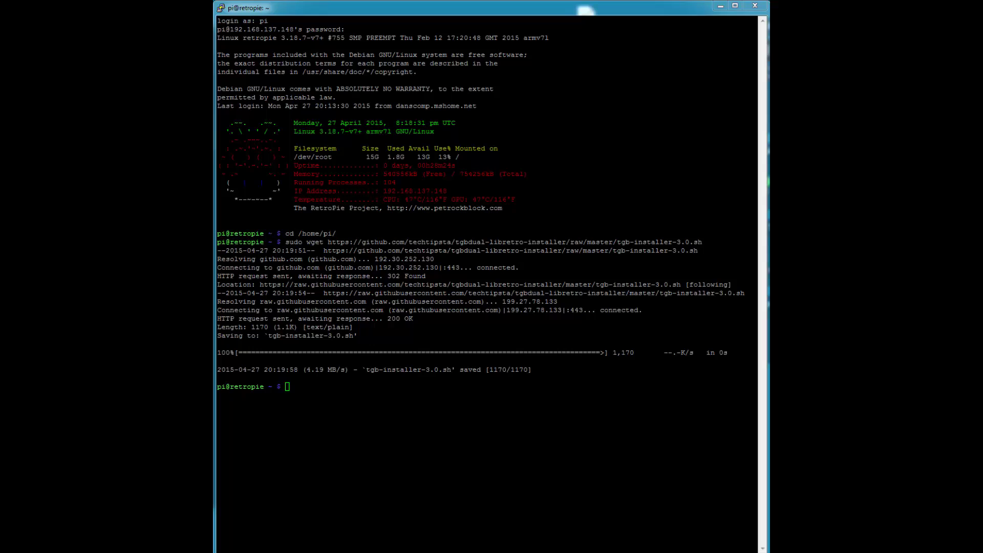
- Set the ownership of tgb-installer-3.0.sh to pi:pi with sudo chown -R and make it executable with chmod +x
{"action": "right_click", "coordinate": [483, 443]}
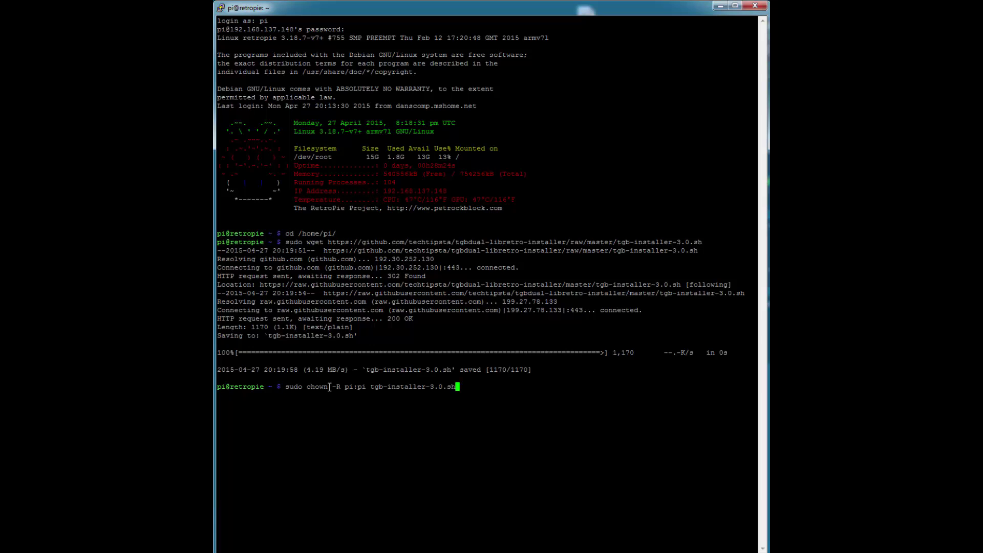
{"action": "key", "text": "Return"}
{"action": "right_click", "coordinate": [362, 400]}
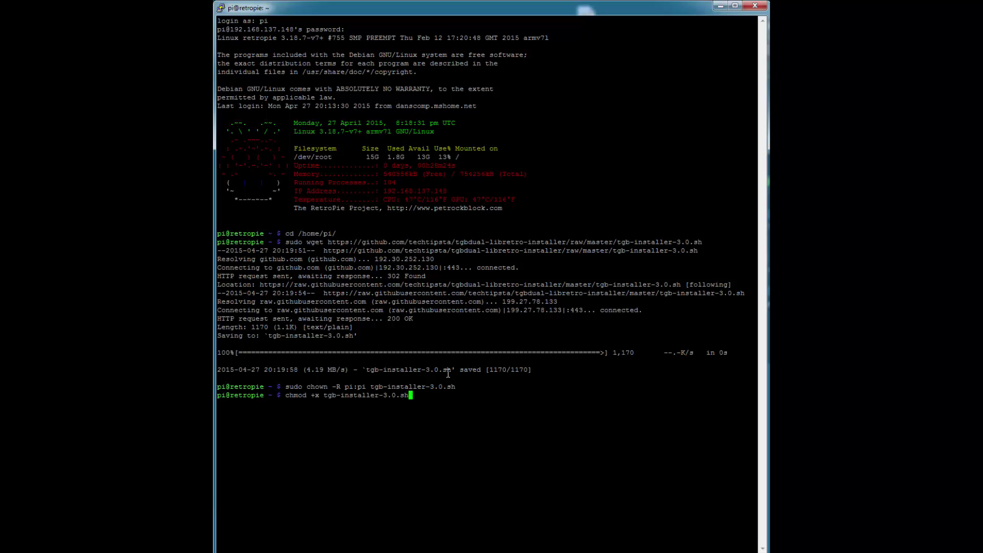
{"action": "key", "text": "Return"}
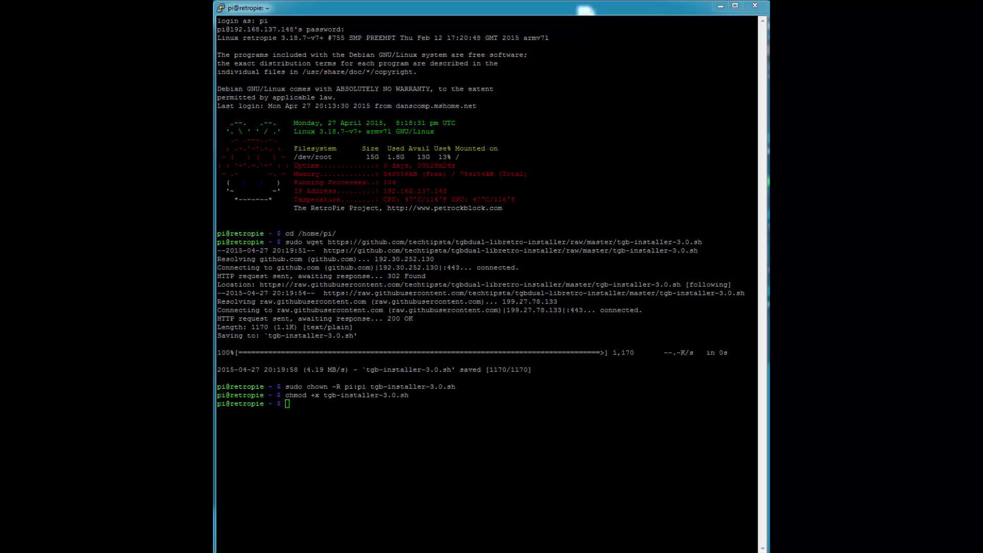
- Run the installer script with ./tgb-installer-3.0.sh
{"action": "right_click", "coordinate": [314, 404]}
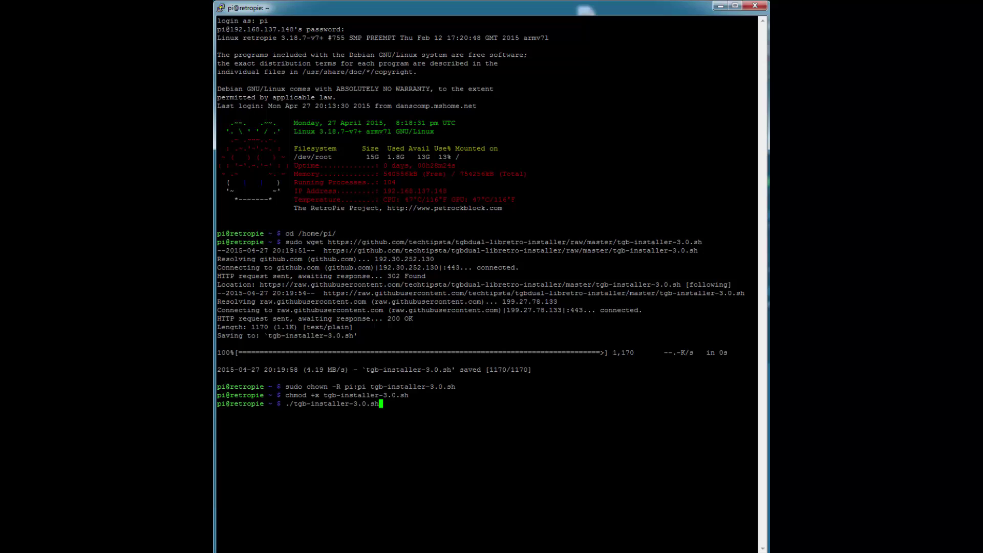
{"action": "key", "text": "Return"}
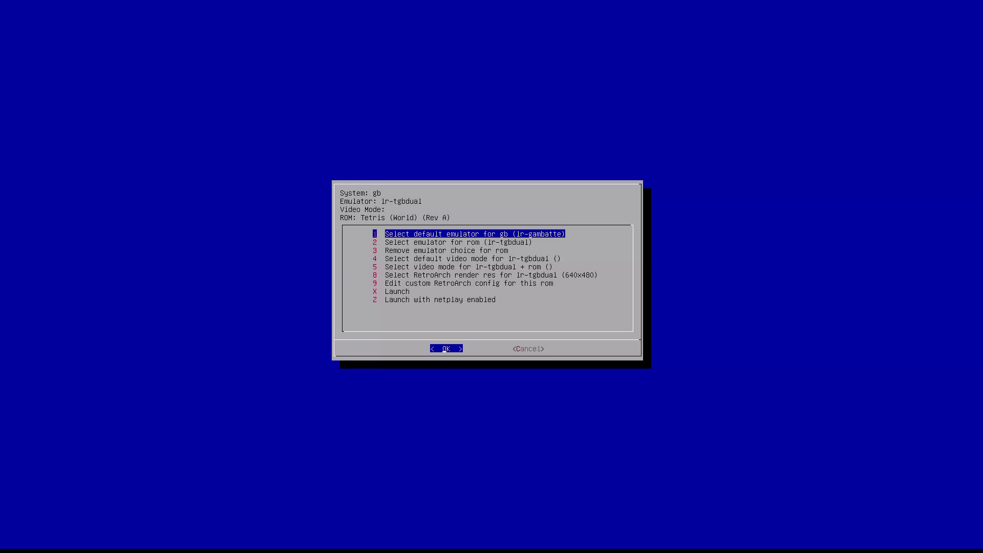
- Choose lr-tgbdual as the emulator for the Tetris (World) (Rev A) ROM
{"action": "key", "text": "Down"}
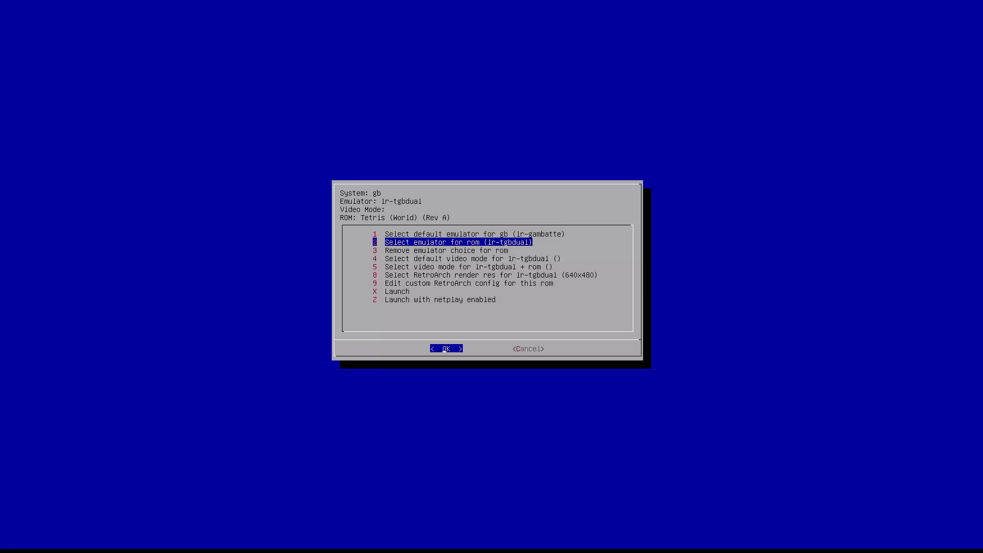
{"action": "key", "text": "Return"}
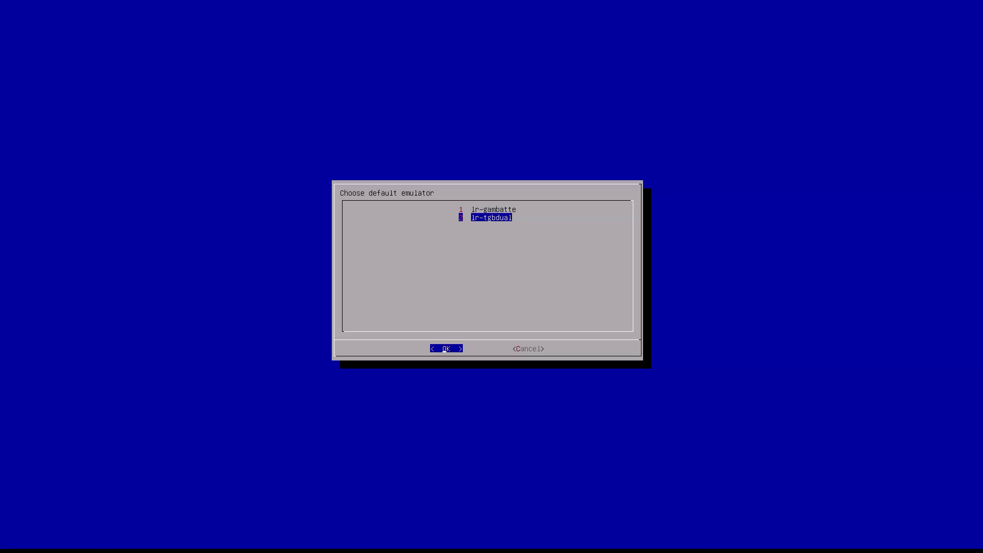
{"action": "key", "text": "Up"}
{"action": "key", "text": "Down"}
{"action": "key", "text": "Up"}
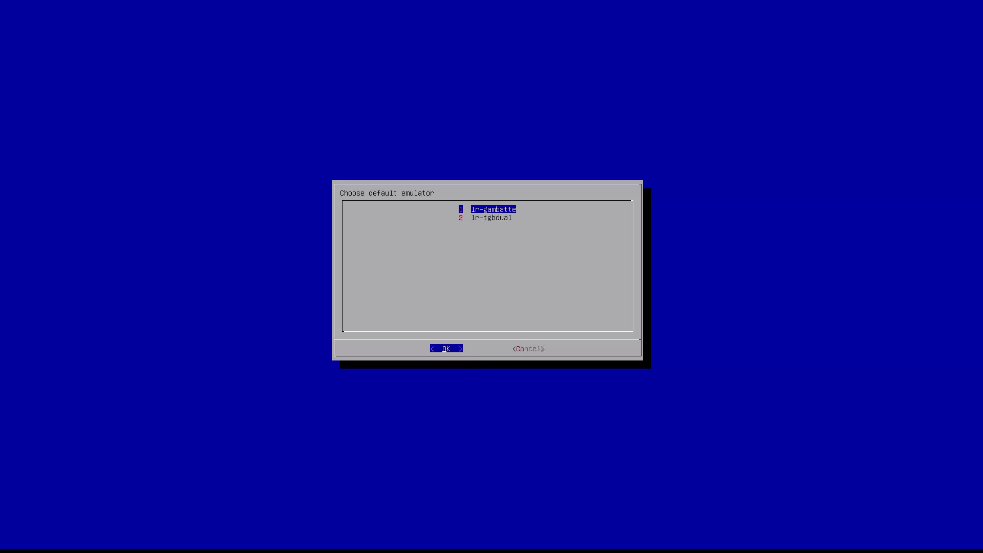
{"action": "key", "text": "Down"}
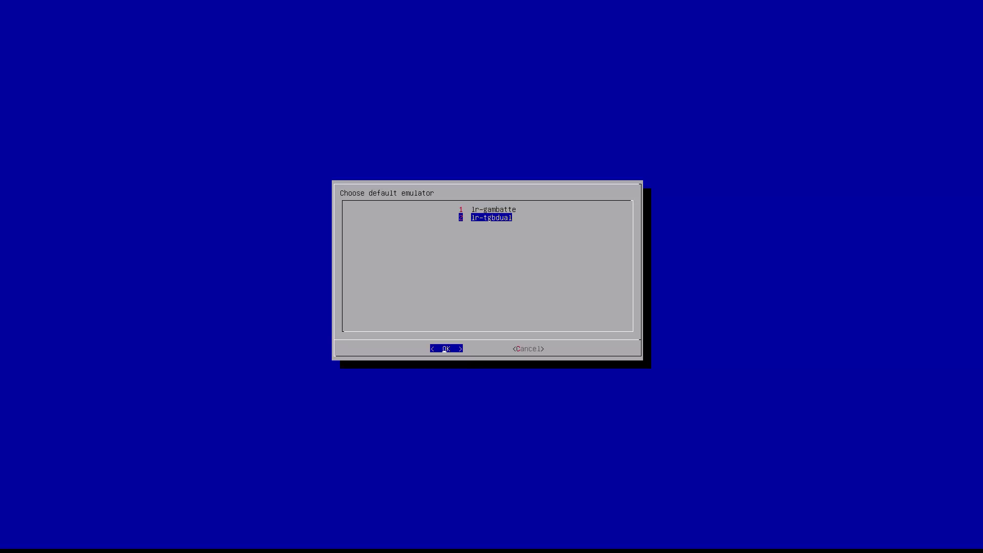
{"action": "key", "text": "Return"}
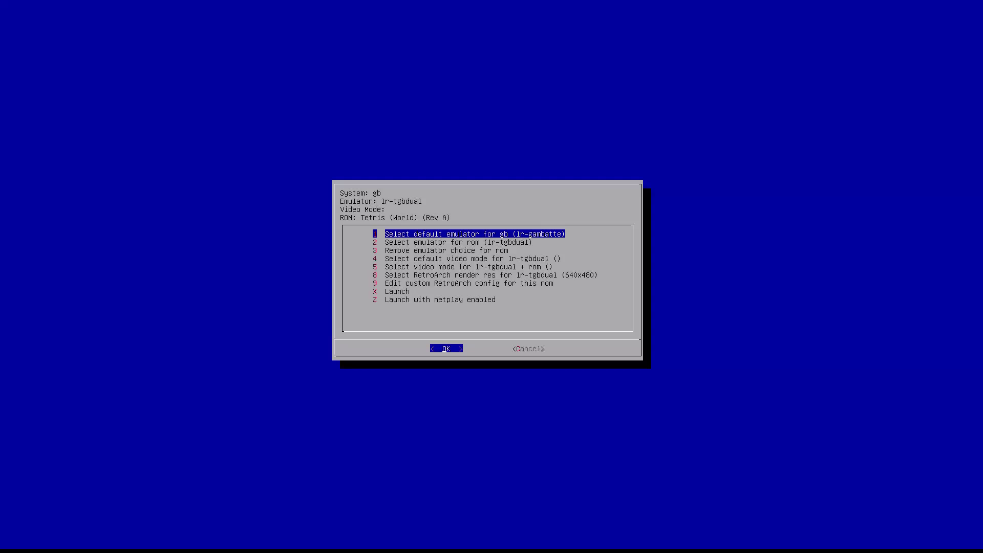
- Launch the Tetris ROM from the configuration menu without netplay
{"action": "key", "text": "Down"}
{"action": "key", "text": "Down"}
{"action": "key", "text": "Down"}
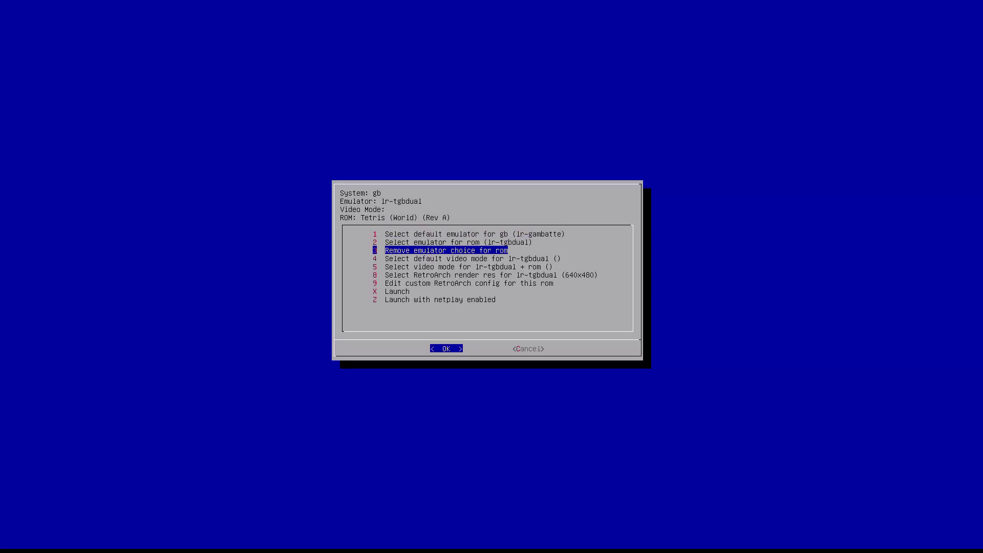
{"action": "key", "text": "Down"}
{"action": "key", "text": "Down"}
{"action": "key", "text": "Down"}
{"action": "key", "text": "Down"}
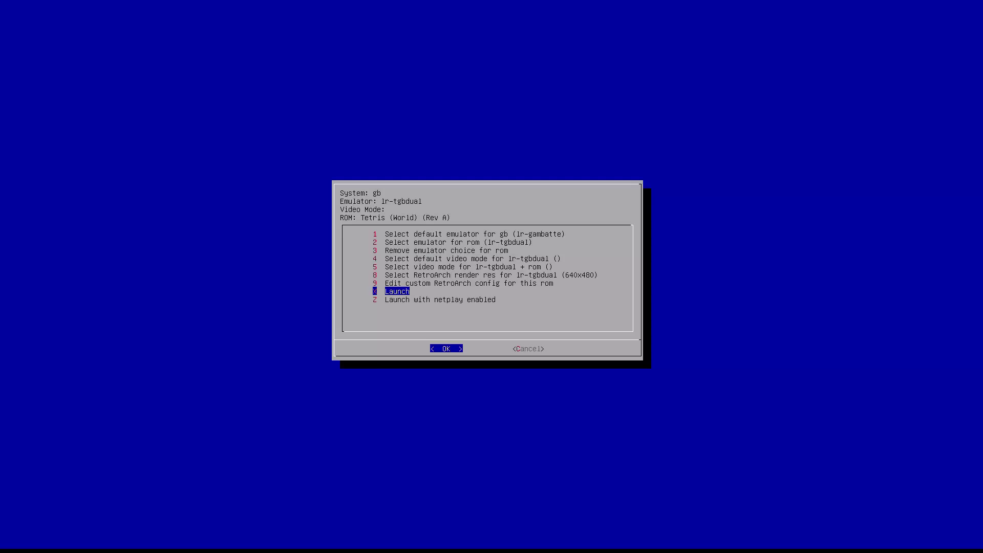
{"action": "key", "text": "Return"}
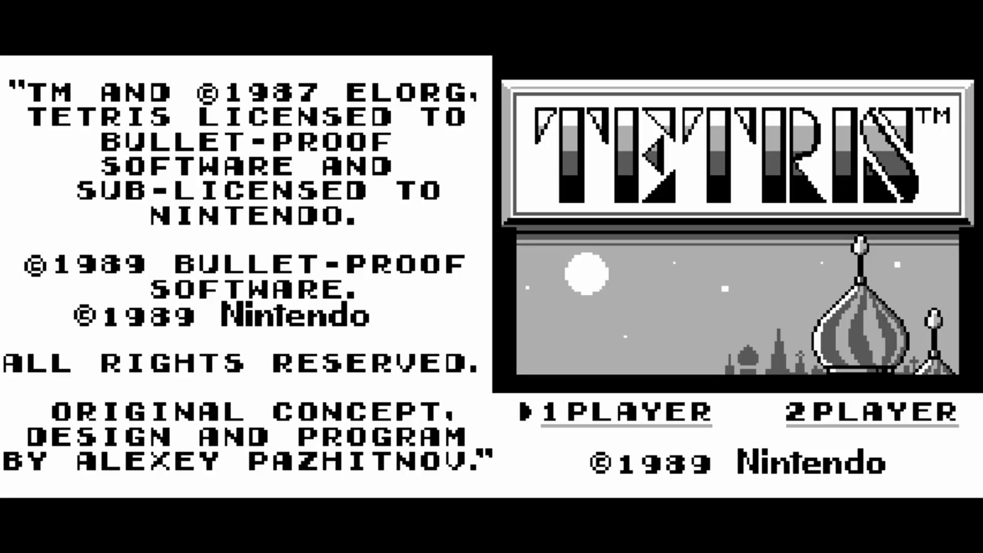
- Start a two-player Mario vs. Luigi game with A-Type music and a HIGH setting of 0
{"action": "key", "text": "Right"}
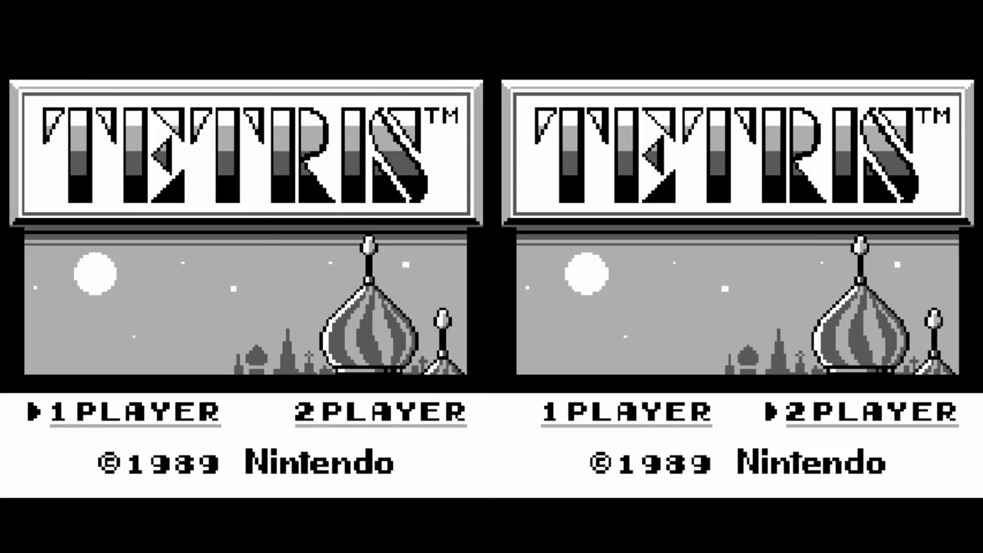
{"action": "key", "text": "Return"}
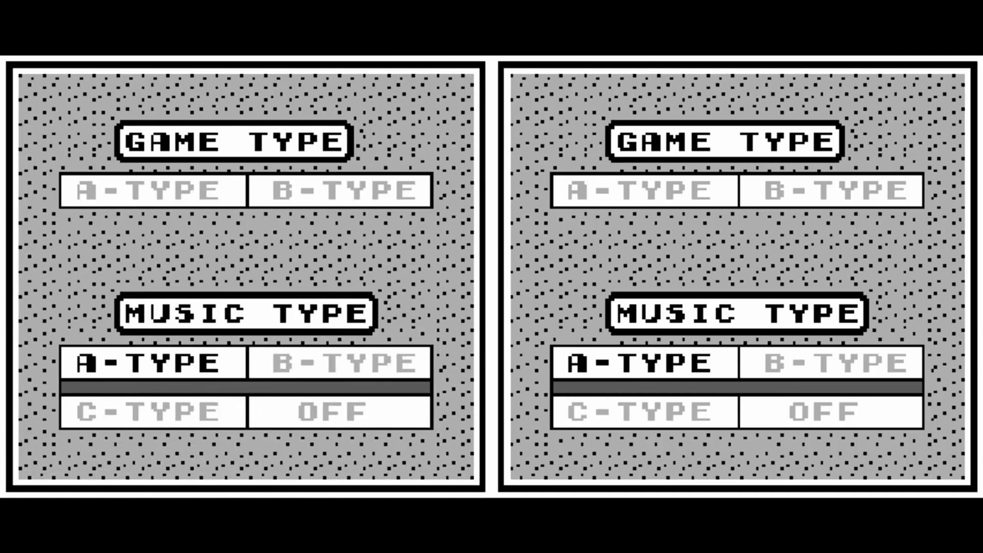
{"action": "key", "text": "Return"}
{"action": "key", "text": "Return"}
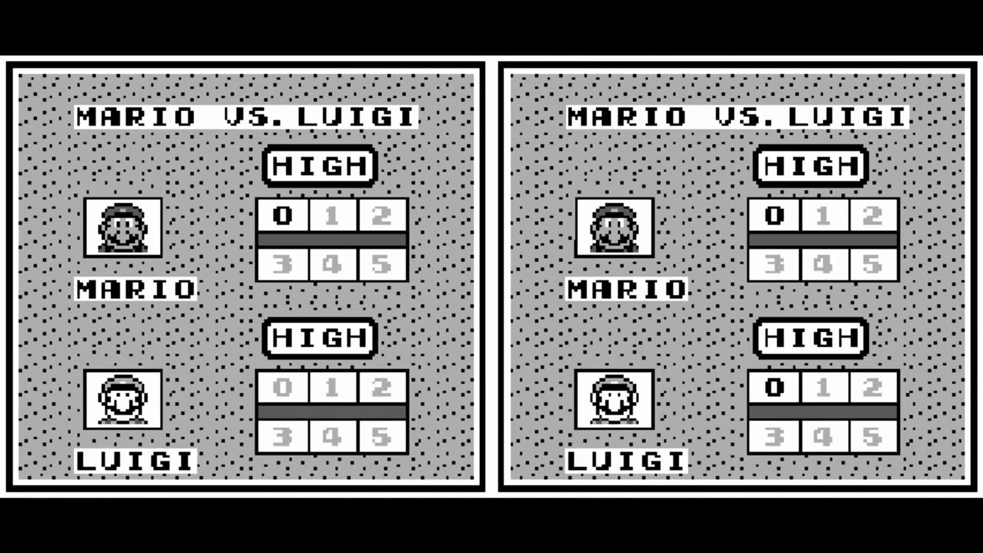
{"action": "key", "text": "Return"}
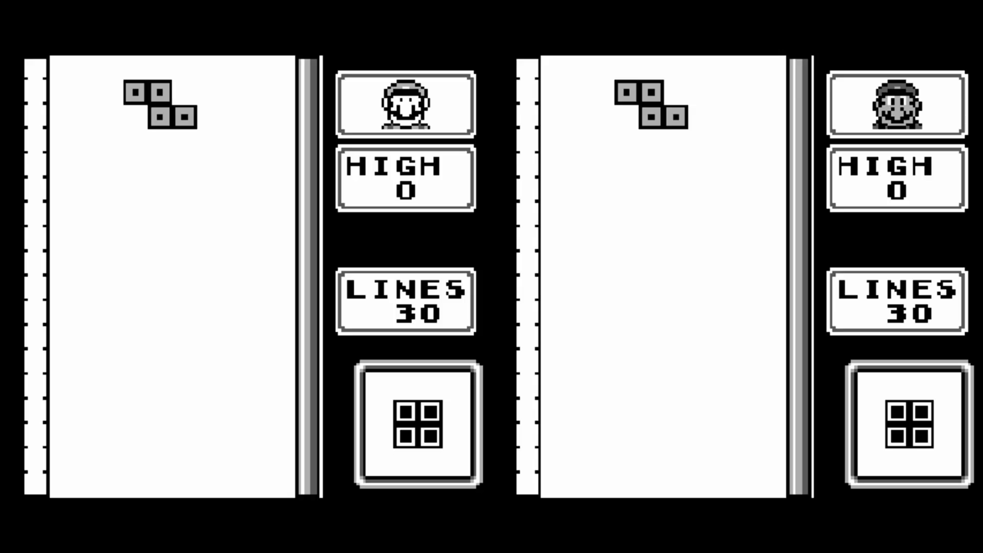
- Rotate Mario's Z piece upright and drop it in the right corner of the playfield
{"action": "key", "text": "Right"}
{"action": "key", "text": "Right"}
{"action": "key", "text": "Right"}
{"action": "key", "text": "x"}
{"action": "key", "text": "Right"}
{"action": "key", "text": "Right"}
{"action": "key", "text": "Down"}
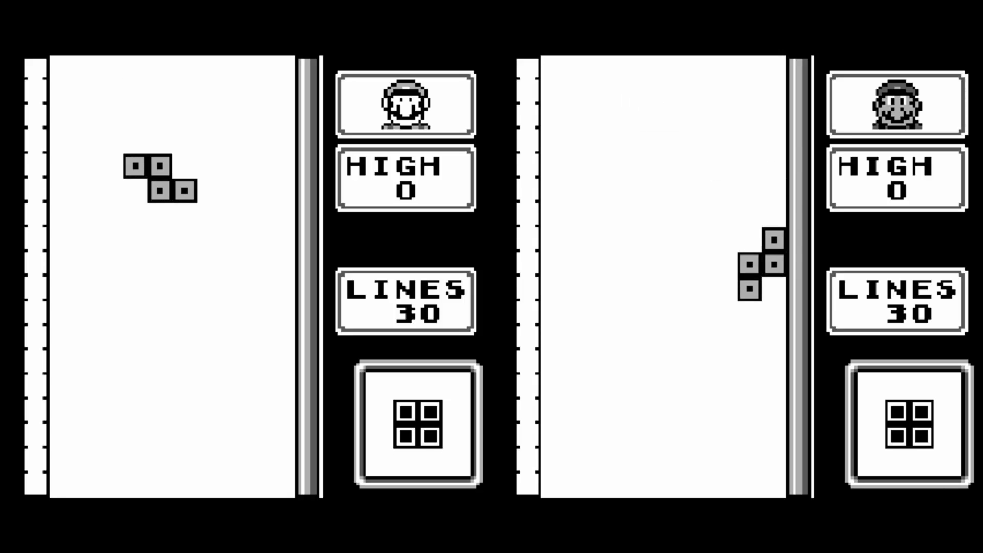
- Drop Mario's first square piece in the left corner and shift the second square one column left
{"action": "key", "text": "Left"}
{"action": "key", "text": "Left"}
{"action": "key", "text": "Left"}
{"action": "key", "text": "Left"}
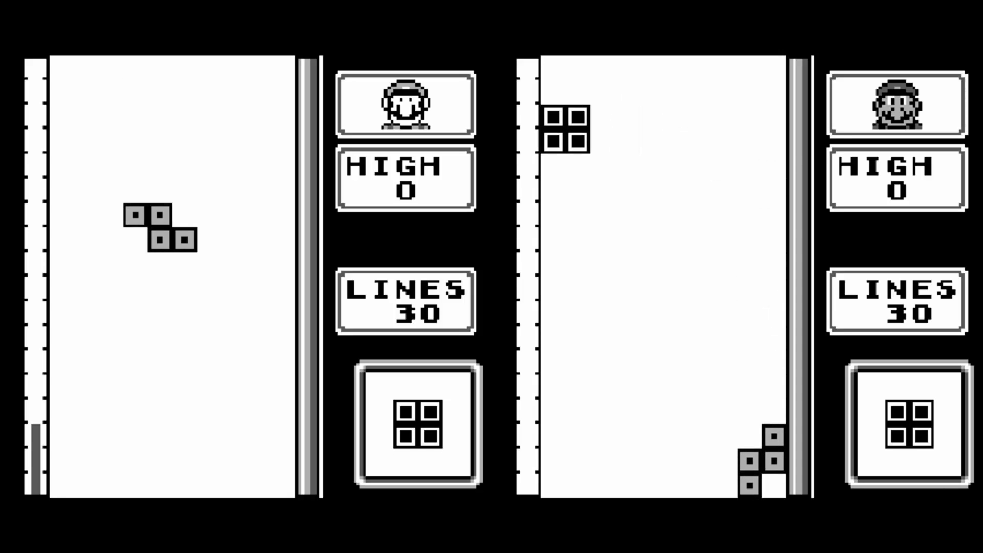
{"action": "key", "text": "Down"}
{"action": "key", "text": "Left"}
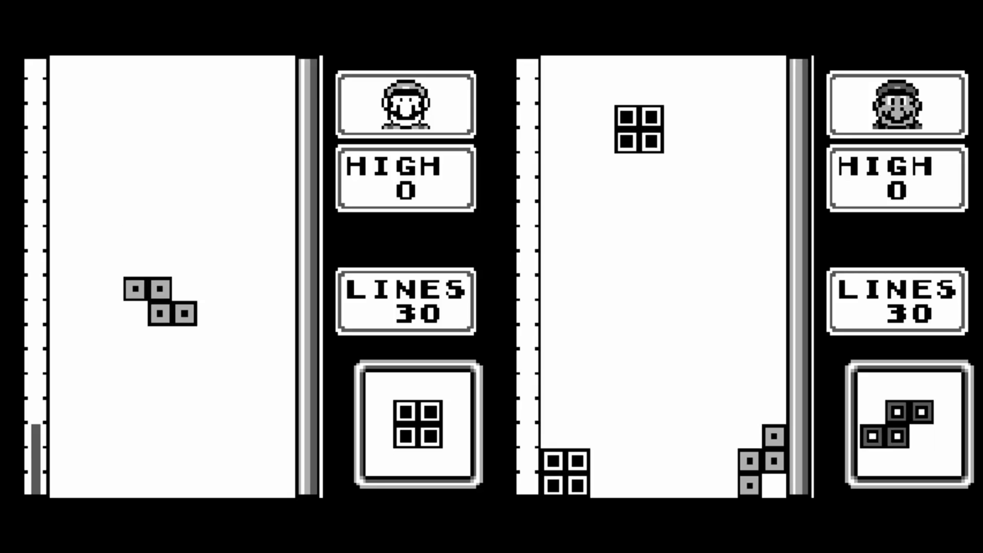